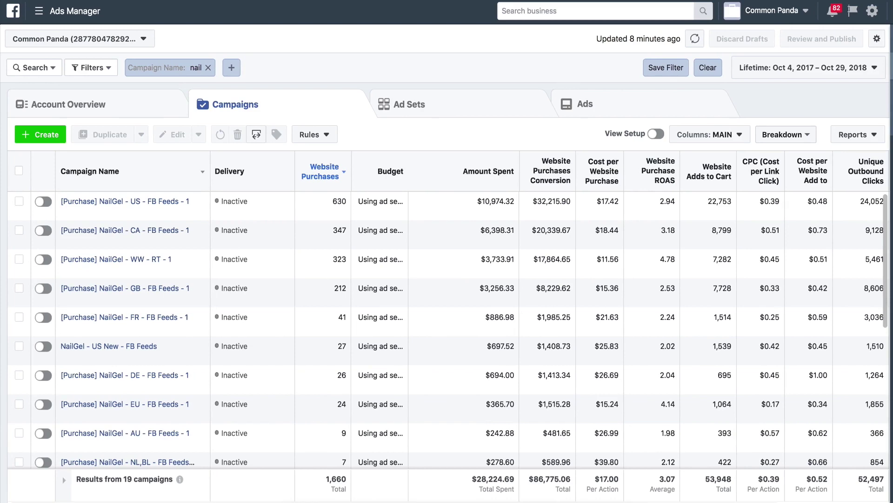
Step: Scroll the campaigns table right and back left to review its columns
scroll(550, 326, "right", 3)
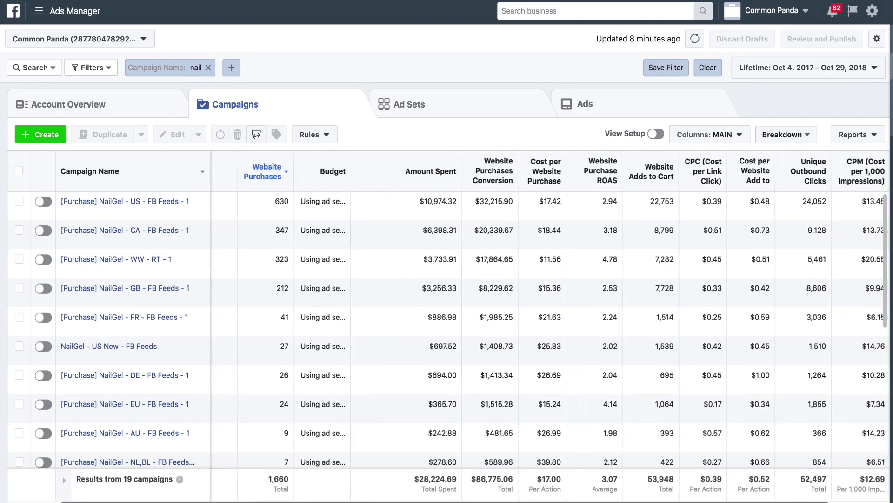
scroll(550, 326, "left", 3)
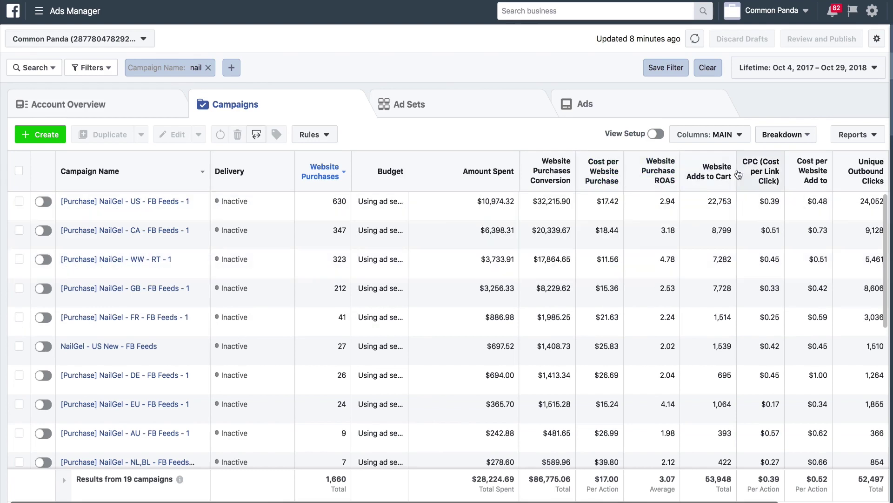
Step: Open Customize Columns from the Columns: MAIN presets and review the 14 selected Performance columns
left_click(712, 138)
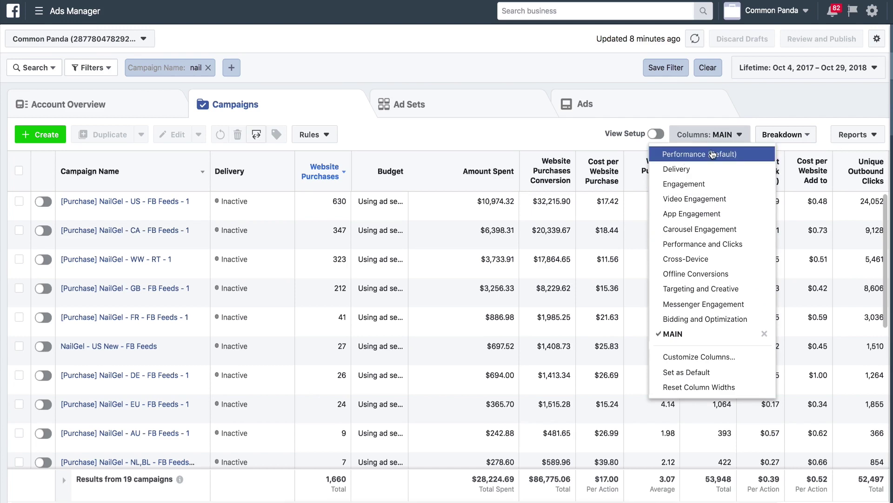
left_click(693, 357)
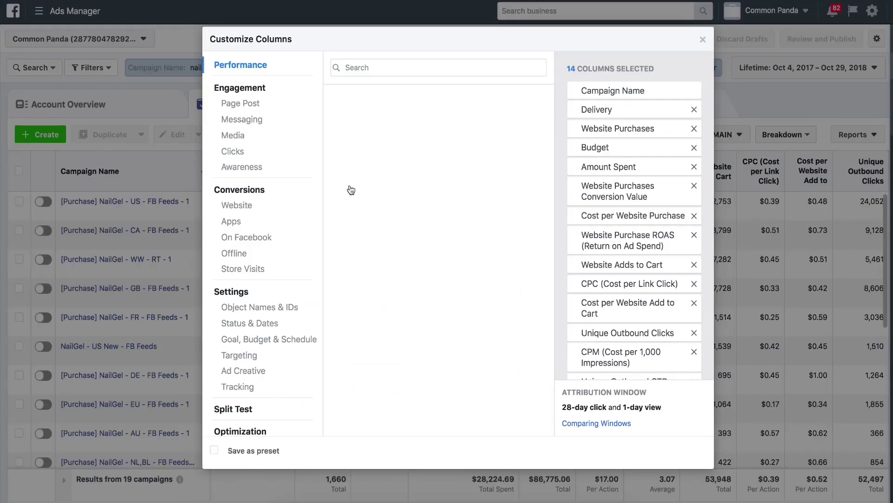
scroll(378, 181, "down", 5)
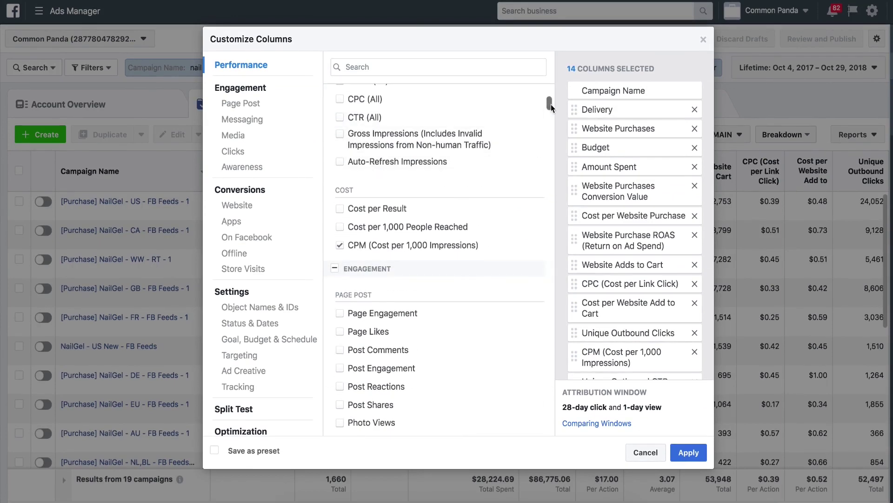
left_click_drag(551, 104, 508, 73)
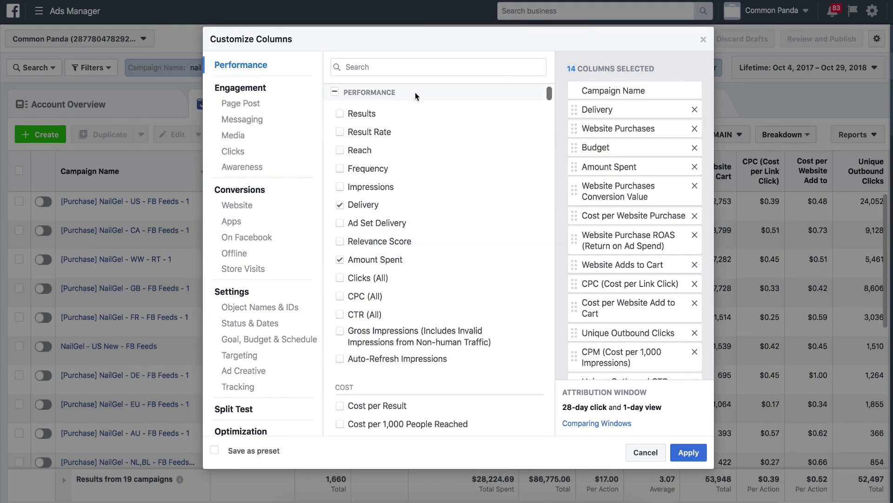
mouse_move(391, 147)
mouse_move(484, 184)
Step: Remove Delivery, then restore it to the selected columns right after Campaign Name
left_click(339, 205)
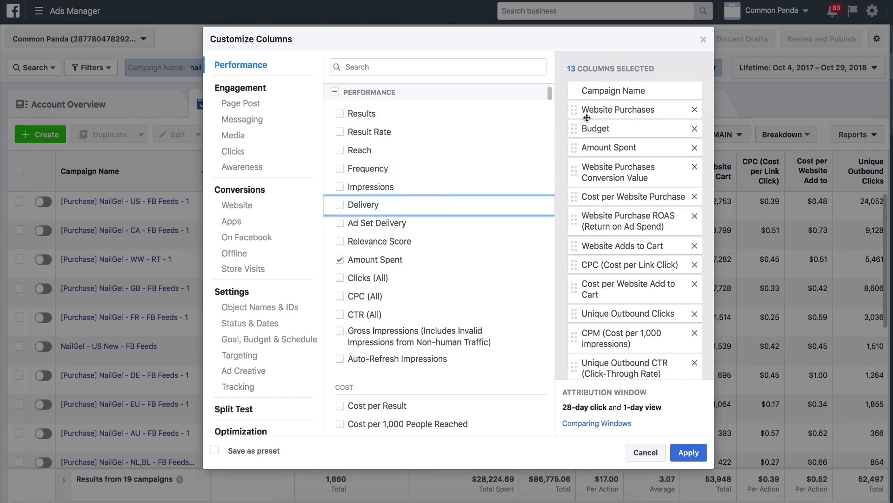
mouse_move(341, 209)
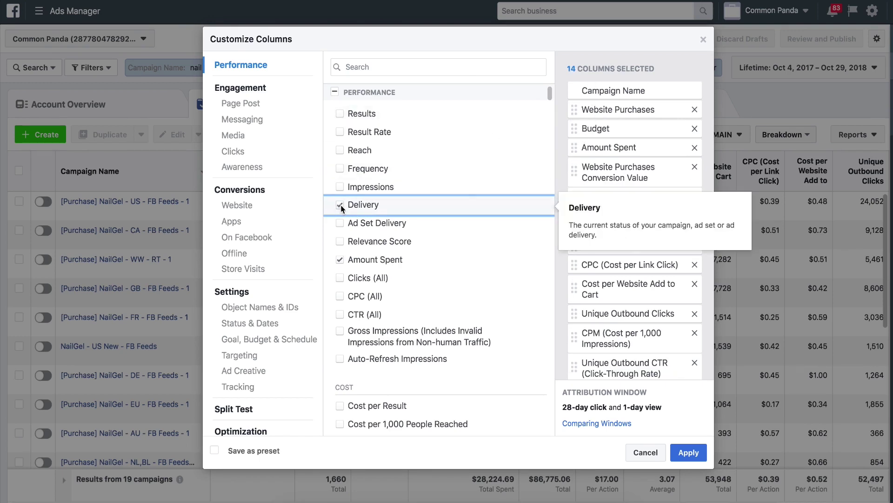
scroll(619, 218, "down", 2)
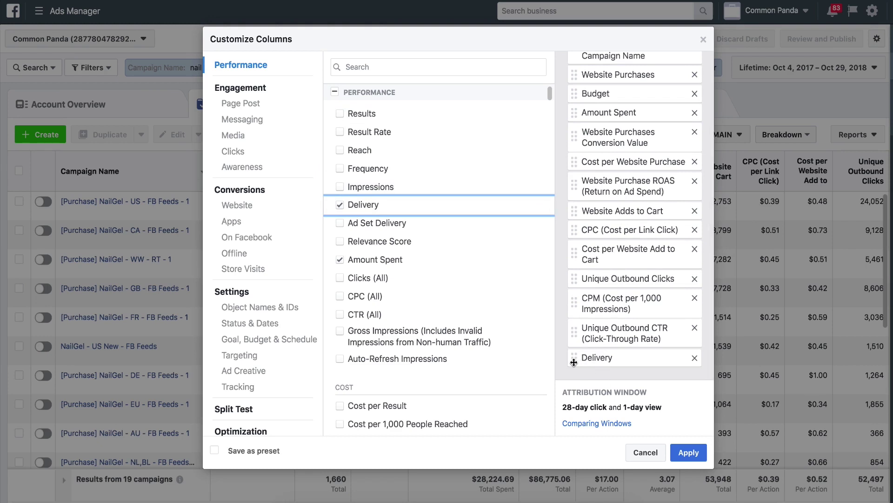
left_click_drag(574, 362, 581, 108)
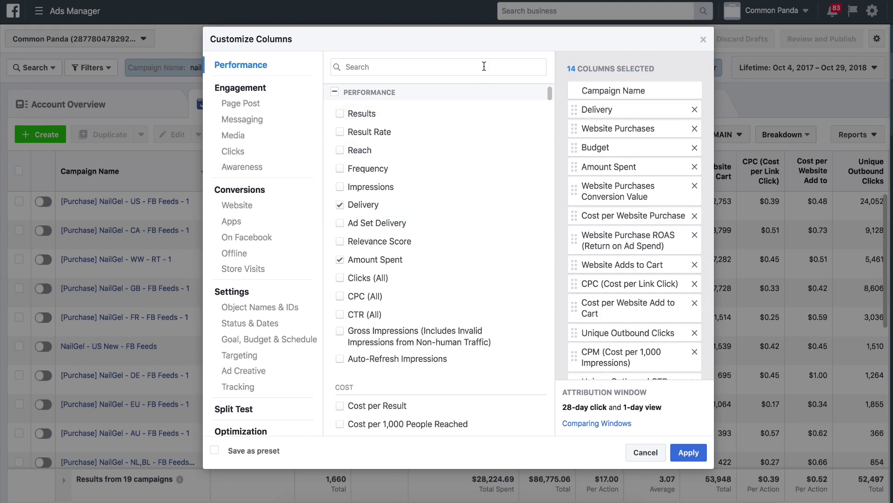
Step: Search the available columns for 'add' and browse the 35 matching results
left_click(451, 67)
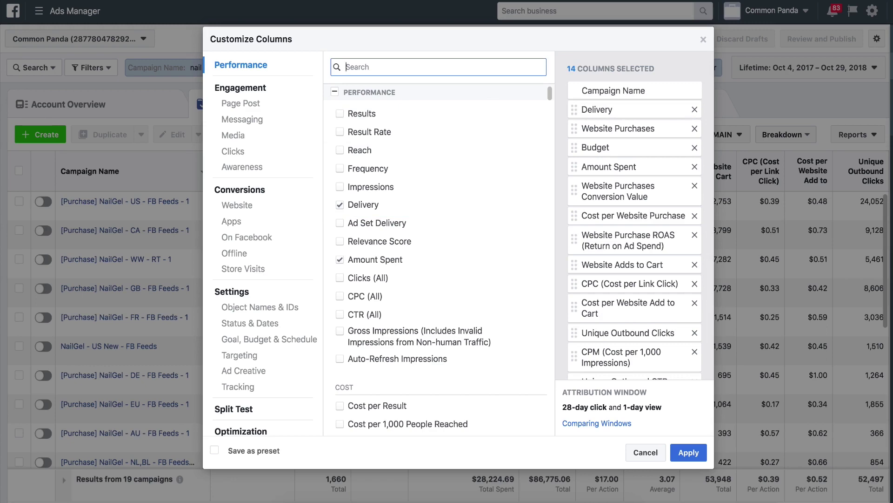
type("add")
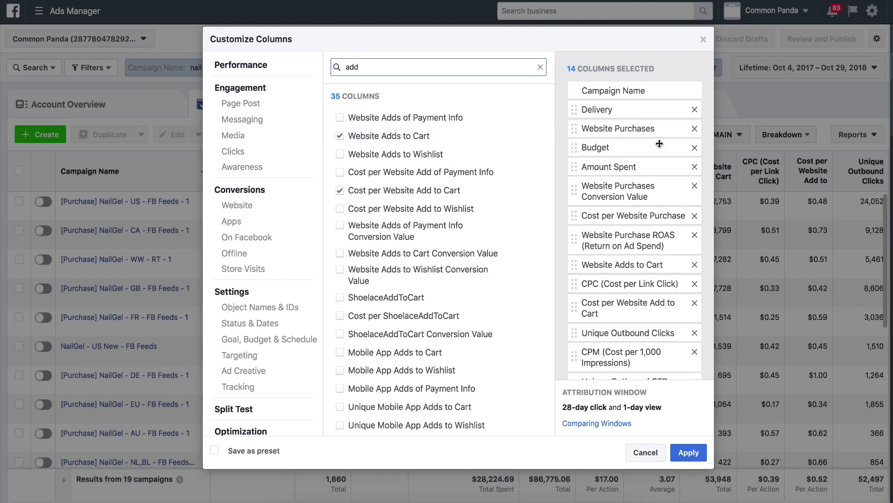
scroll(636, 266, "down", 2)
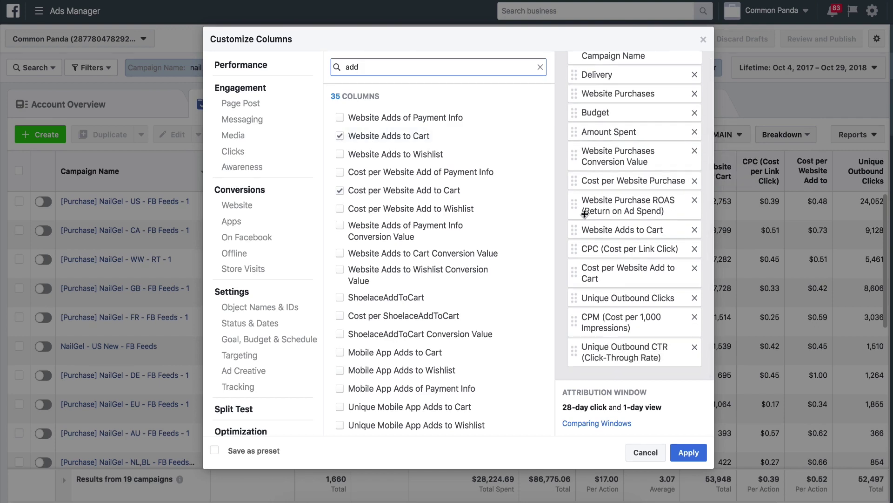
scroll(586, 284, "up", 2)
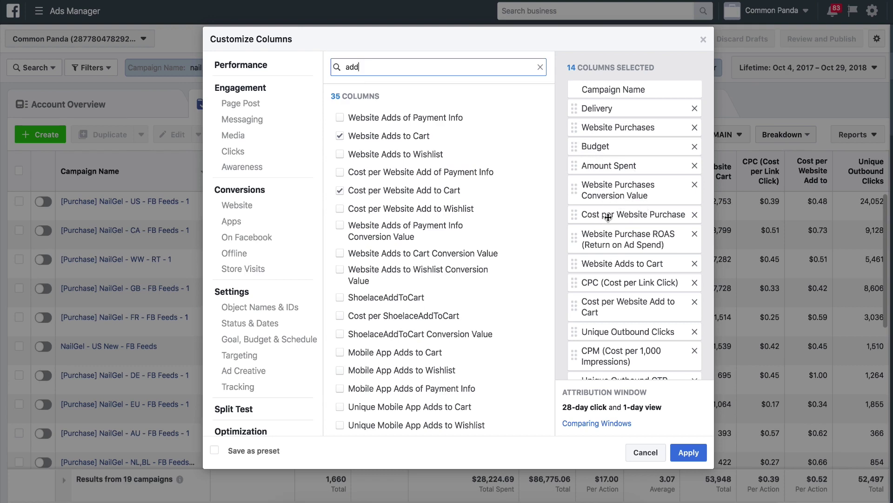
scroll(633, 216, "down", 1)
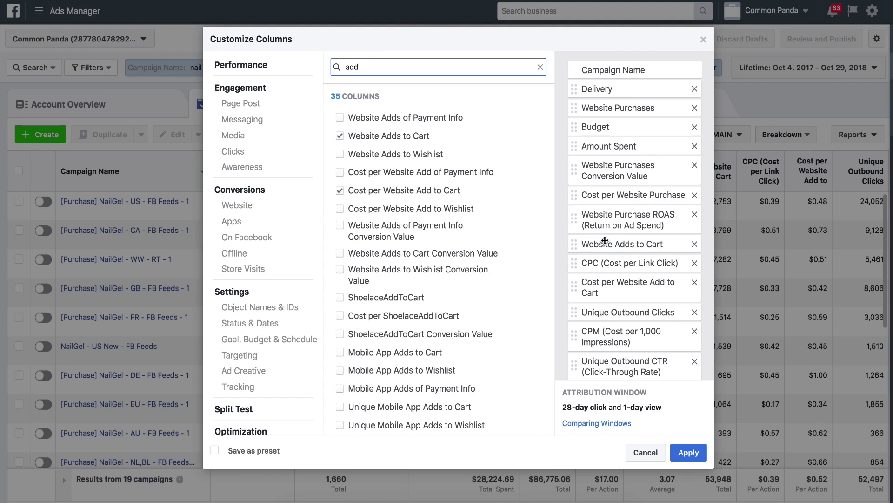
scroll(605, 240, "down", 1)
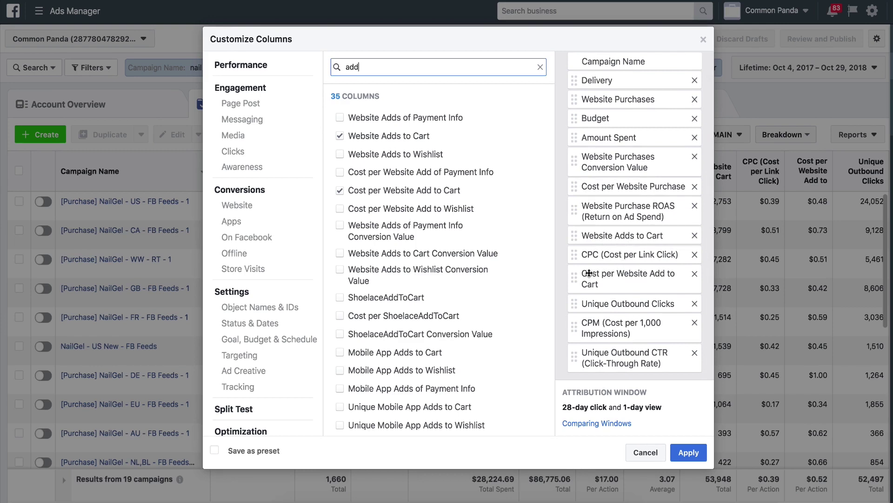
scroll(608, 293, "down", 1)
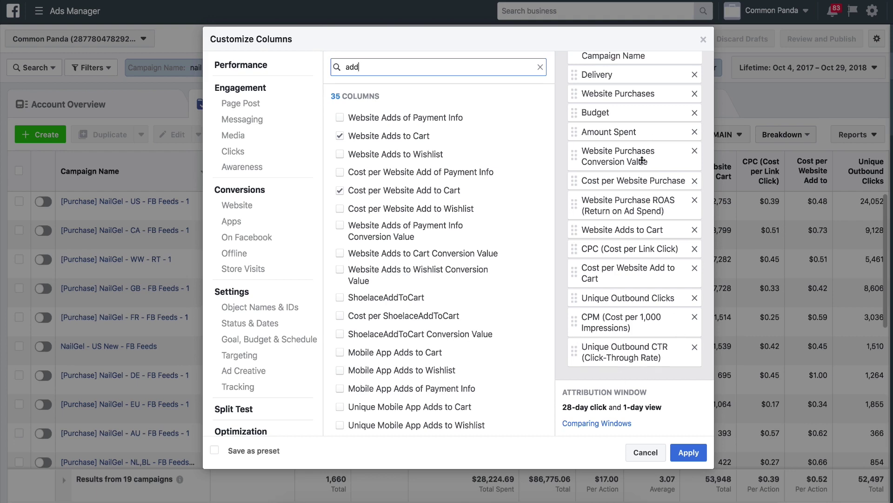
scroll(632, 224, "up", 2)
scroll(624, 178, "down", 2)
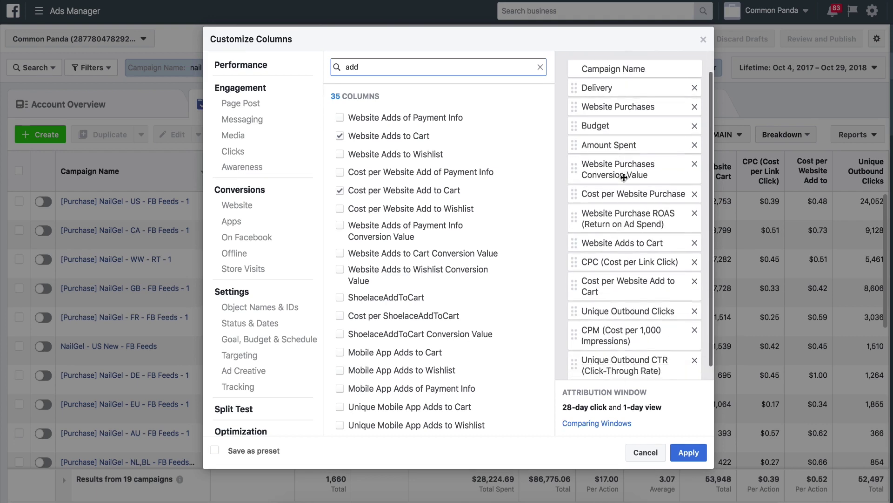
Step: Save the column set as preset 'MAIN', apply it, and confirm it in the Columns dropdown
left_click(219, 447)
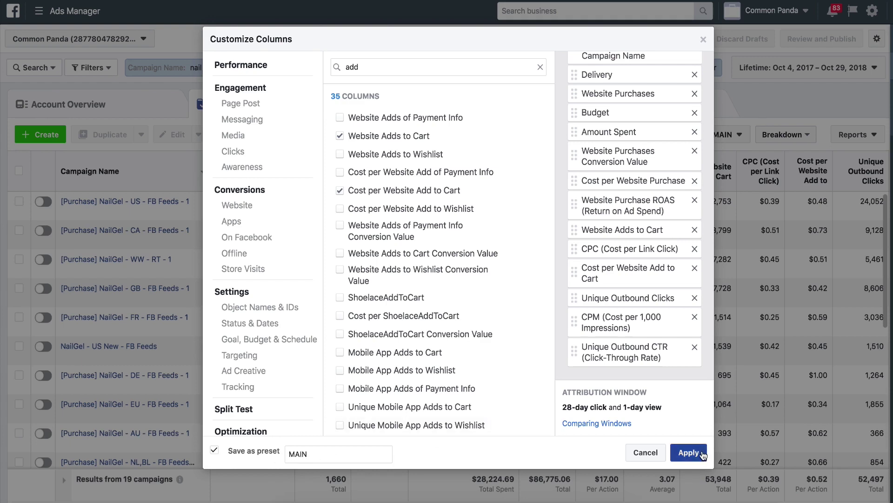
left_click(703, 41)
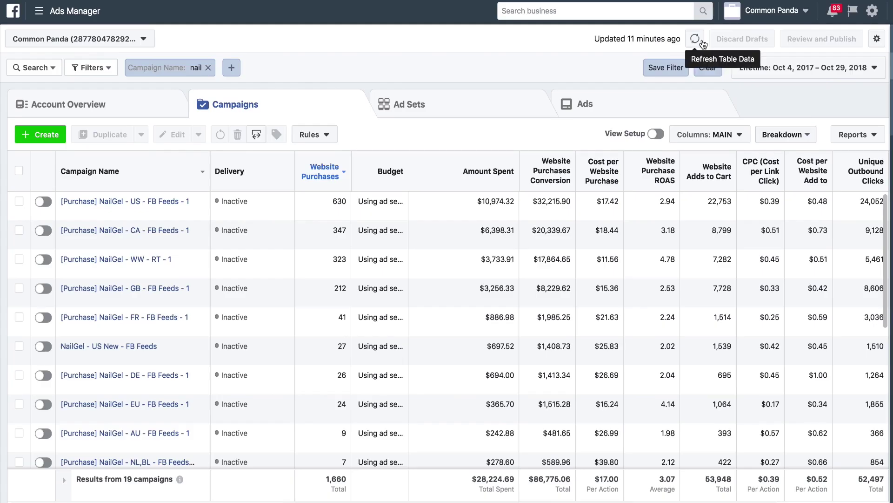
left_click(695, 140)
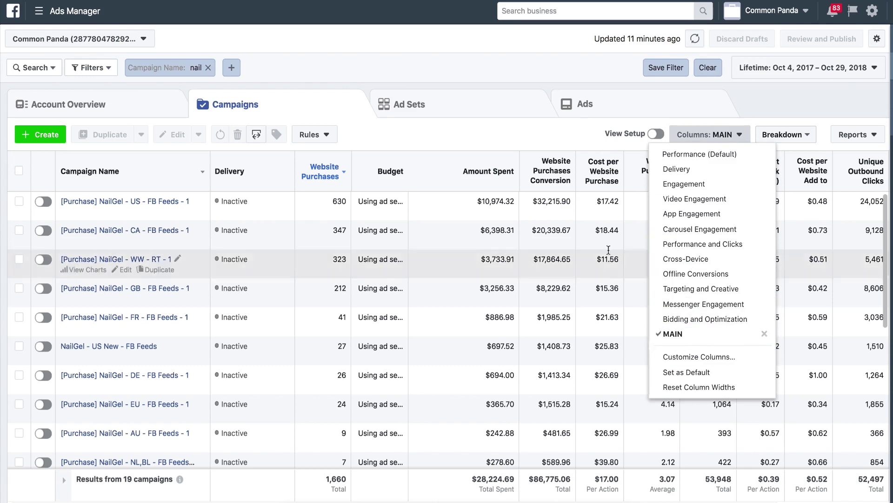
left_click(518, 135)
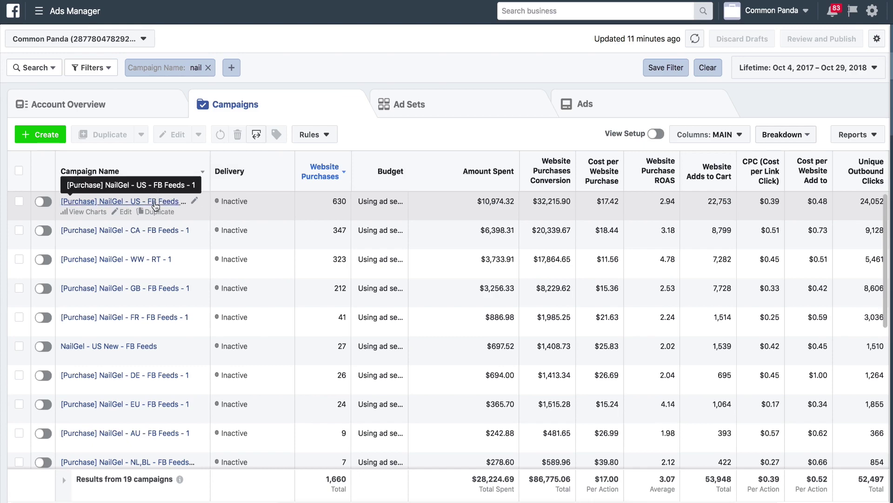
left_click(20, 202)
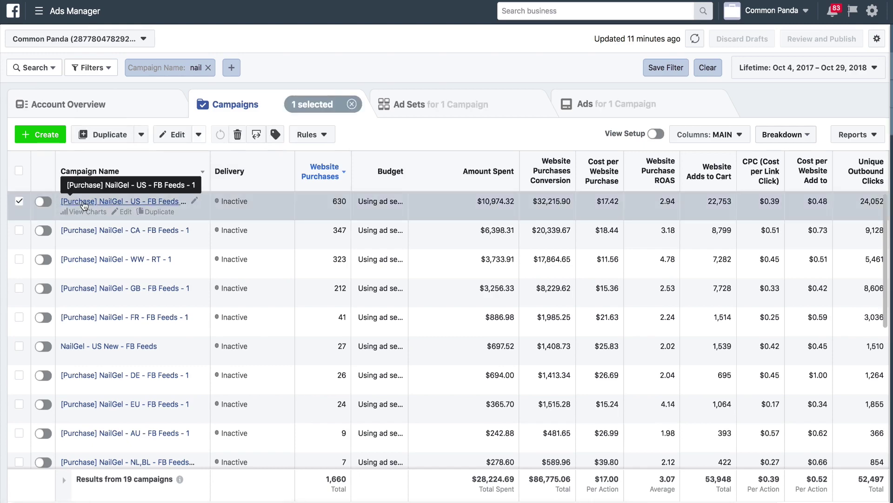
left_click(84, 202)
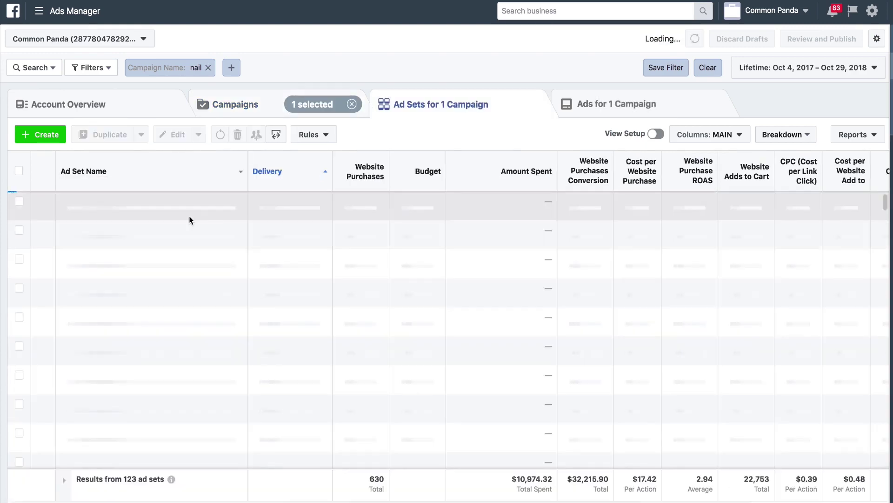
left_click(361, 173)
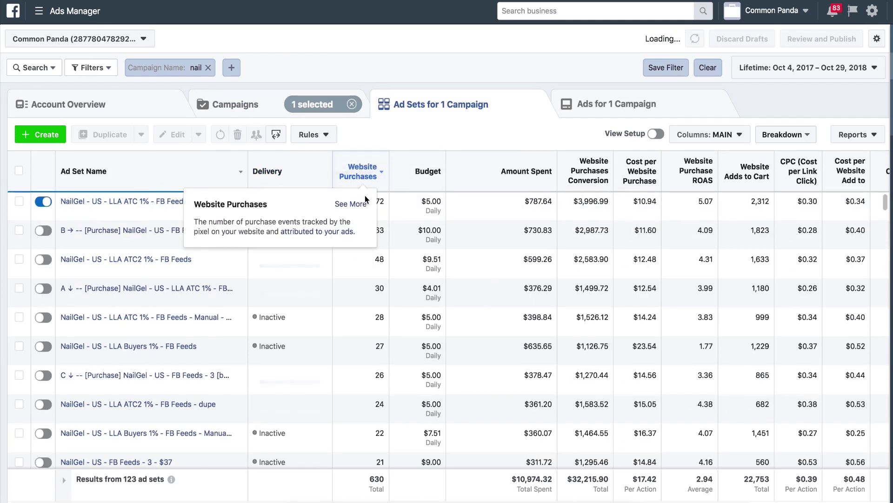
mouse_move(94, 208)
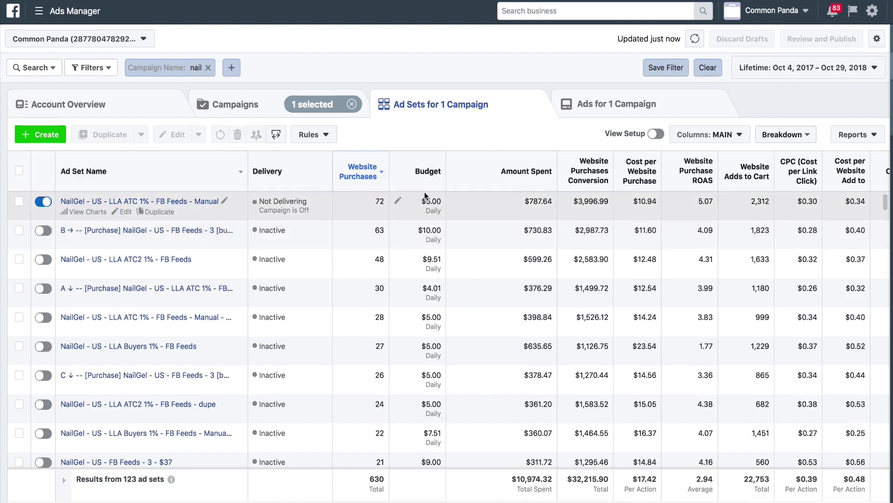
scroll(761, 215, "right", 5)
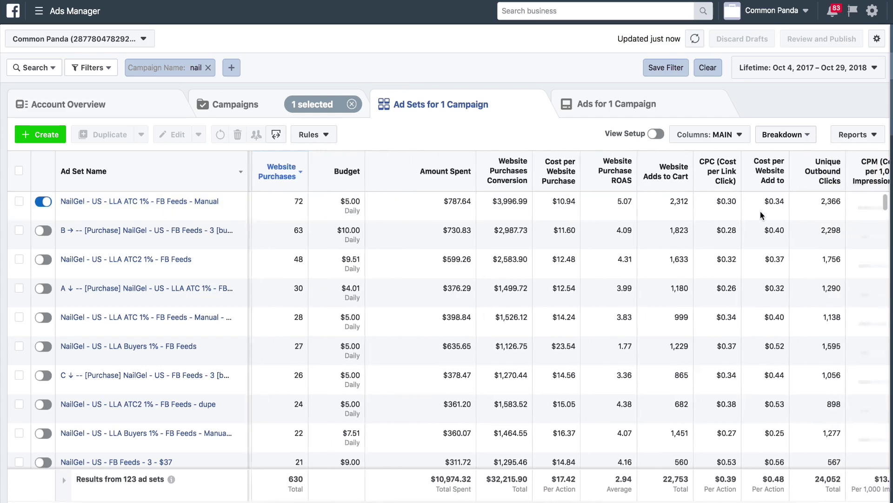
scroll(761, 215, "right", 1)
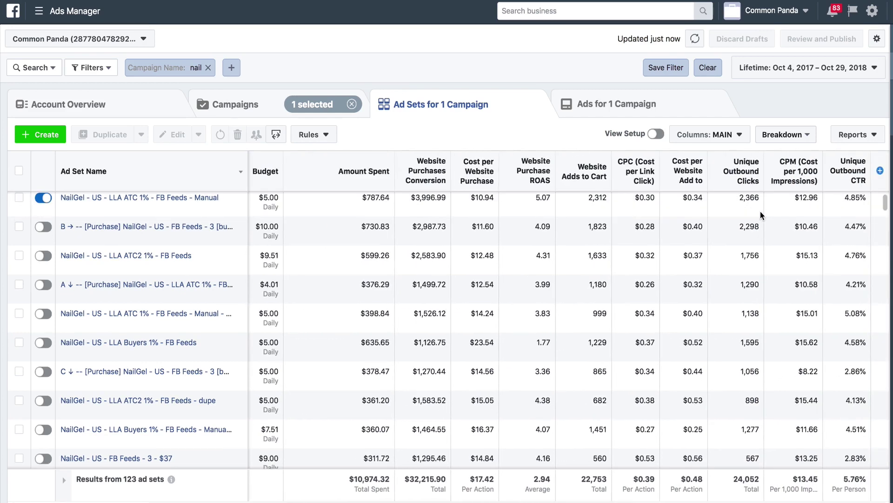
scroll(761, 215, "down", 1)
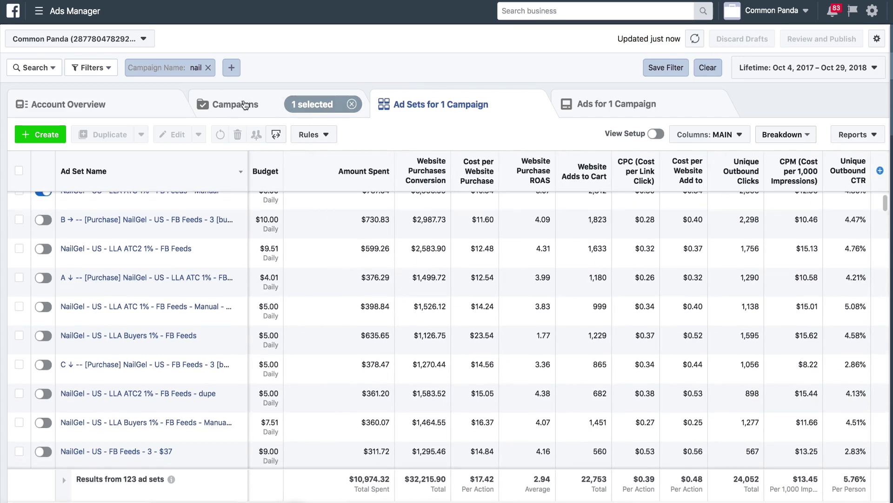
left_click(244, 105)
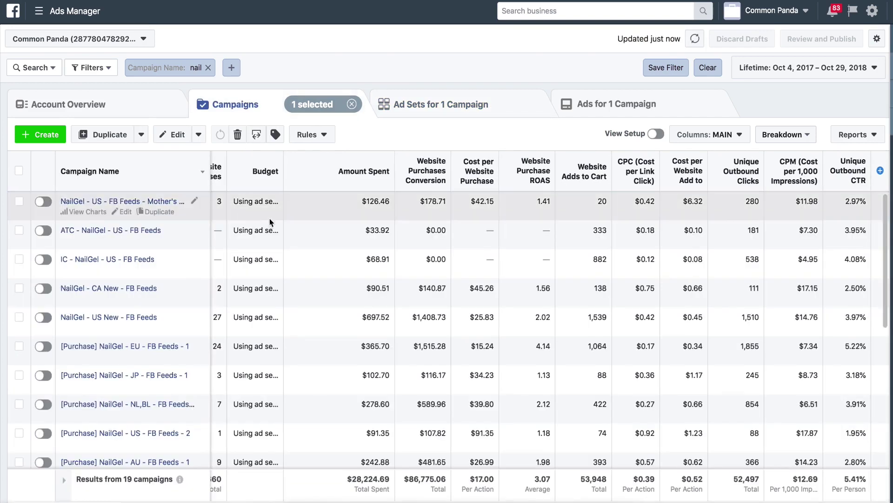
Step: Sort campaigns by Website Purchases, highest first, and widen the Budget column
scroll(279, 223, "left", 4)
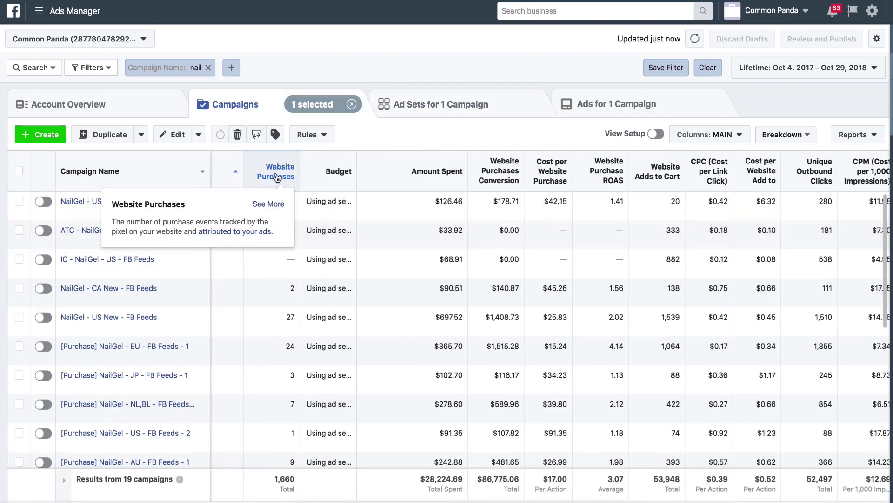
left_click(278, 177)
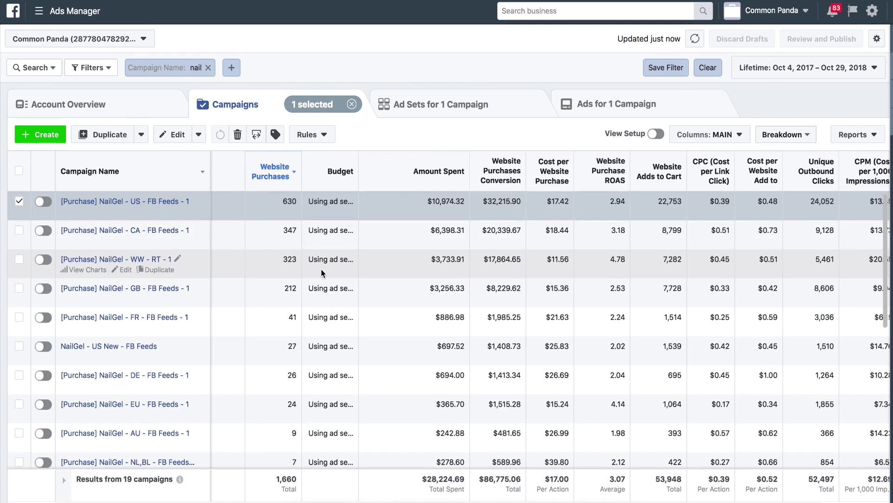
scroll(280, 207, "left", 2)
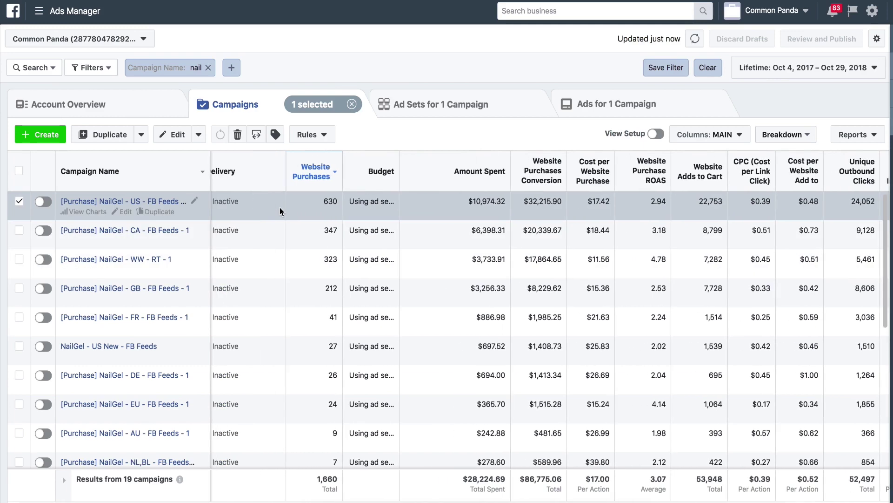
left_click_drag(400, 177, 429, 177)
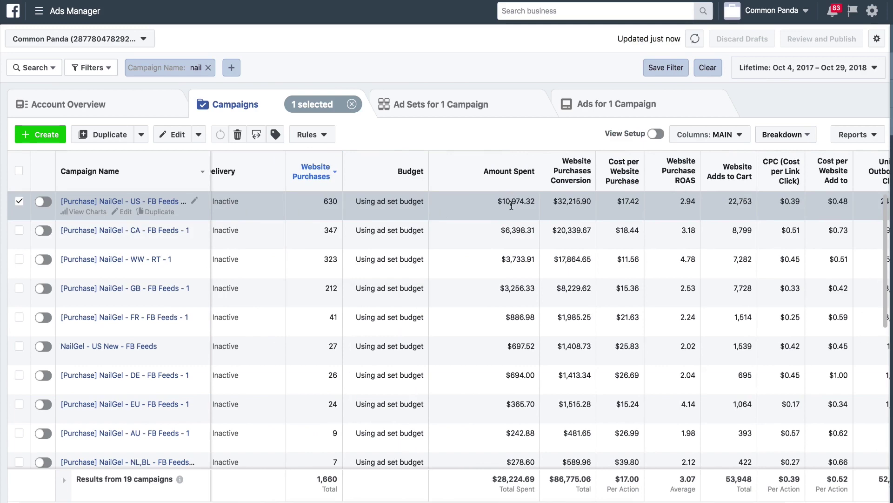
Step: Review the campaign metrics, then open the top campaign's ad sets (NailGel US FB Feeds)
scroll(532, 213, "right", 1)
mouse_move(548, 186)
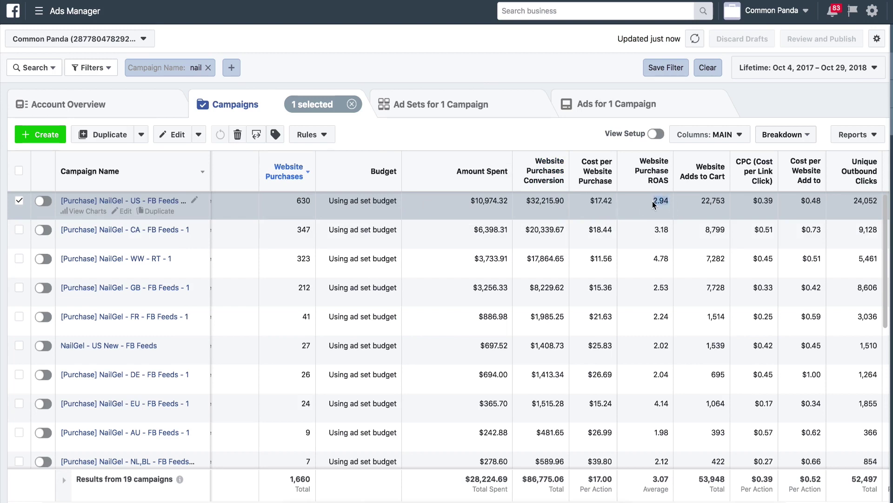
scroll(651, 209, "right", 1)
scroll(651, 210, "right", 5)
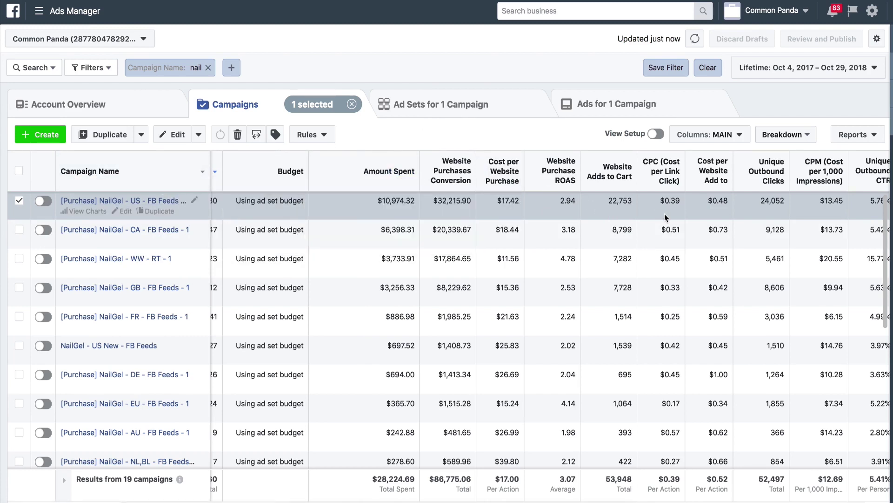
scroll(657, 213, "right", 1)
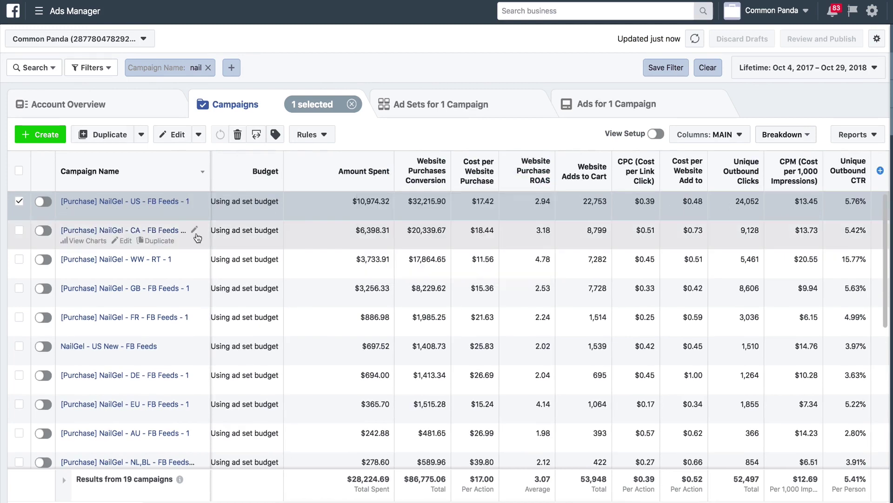
left_click(135, 202)
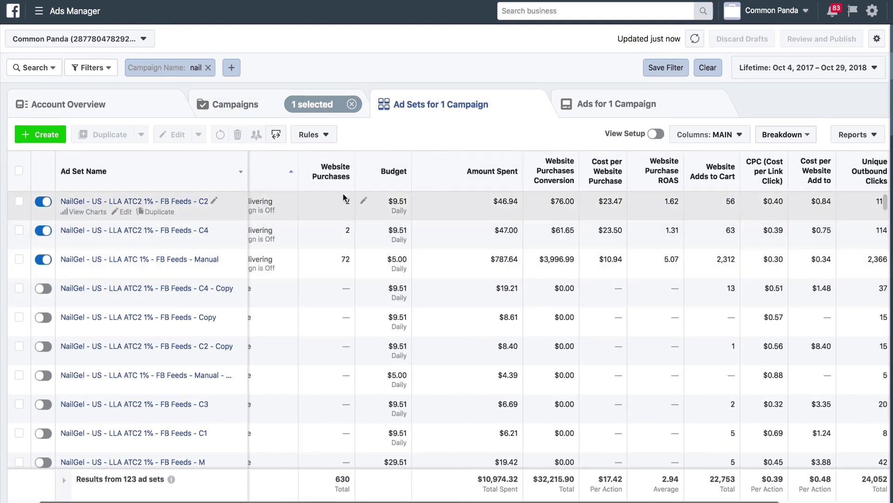
Step: Sort the ad sets by Website Purchases and highlight the totals row figures
left_click(328, 173)
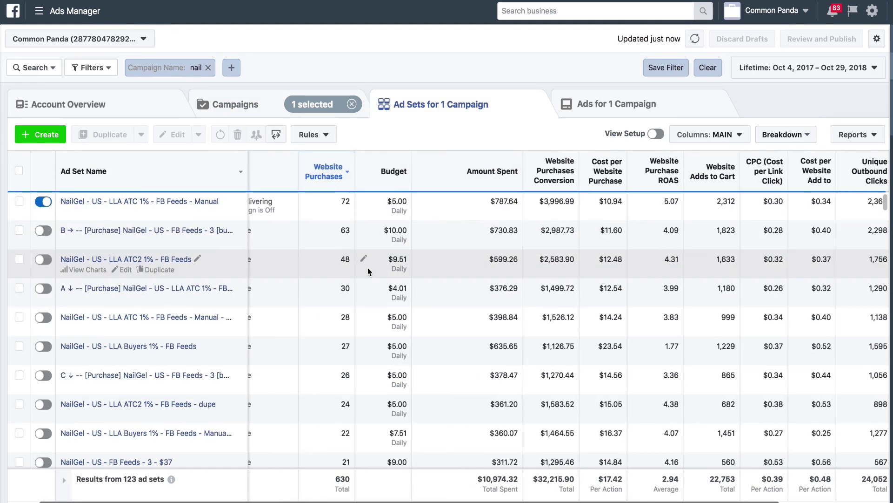
triple_click(362, 493)
scroll(465, 307, "right", 5)
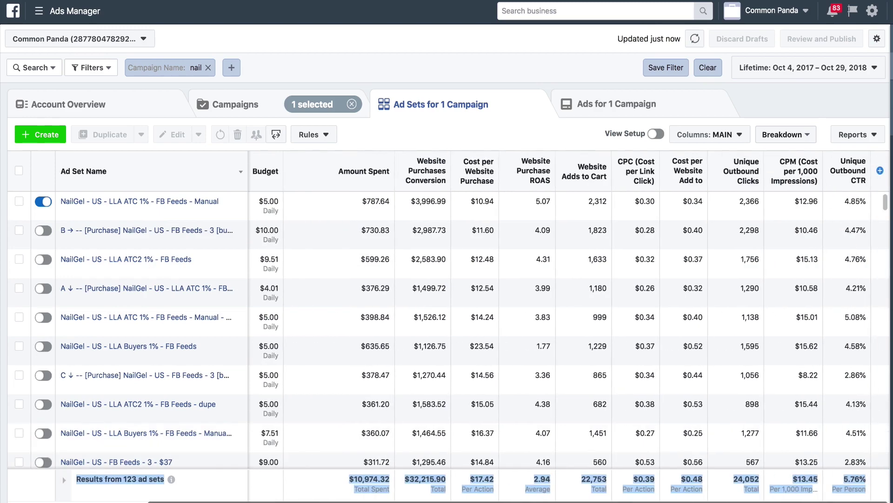
left_click(580, 224)
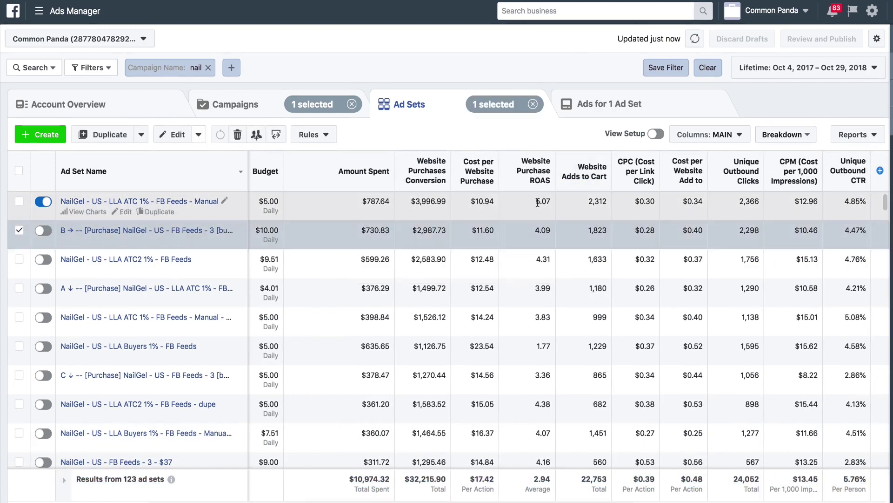
Step: Highlight the top ad set's 5.07 ROAS, 2,366 outbound clicks and 4.85% outbound CTR
left_click_drag(535, 201, 550, 201)
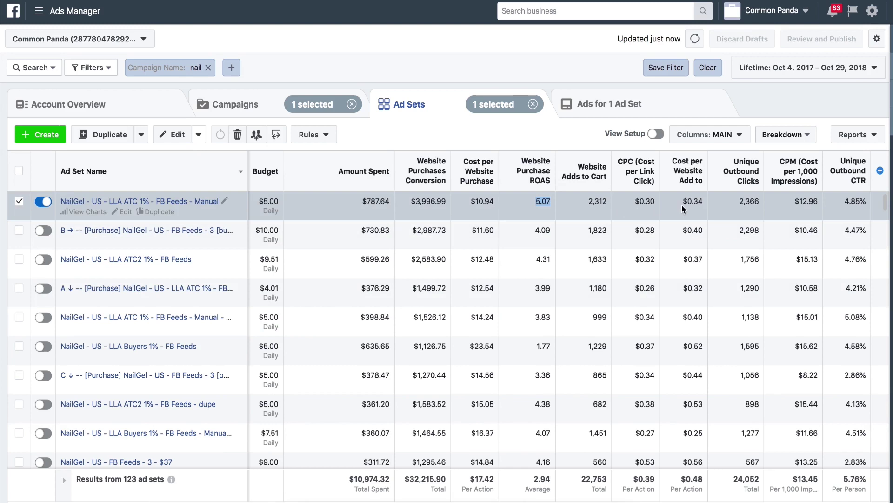
left_click_drag(739, 202, 760, 202)
left_click(789, 215)
left_click_drag(846, 204, 867, 208)
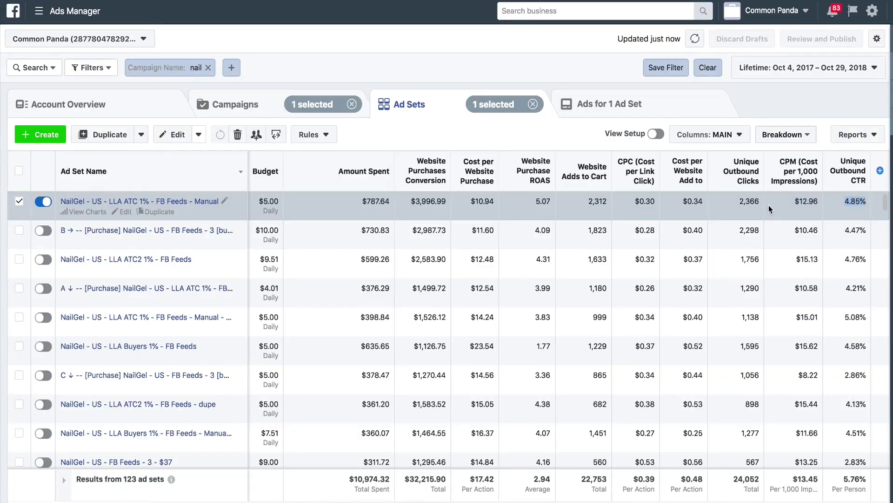